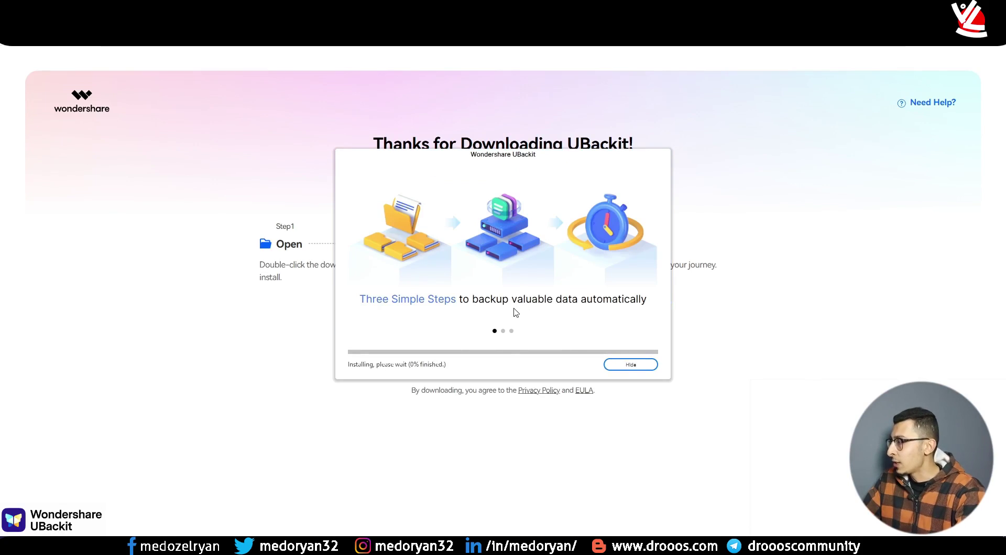
Examine the UBackit product page for backup types, smart features, tech specifications and the steps for backing up and restoring files
left_click(511, 331)
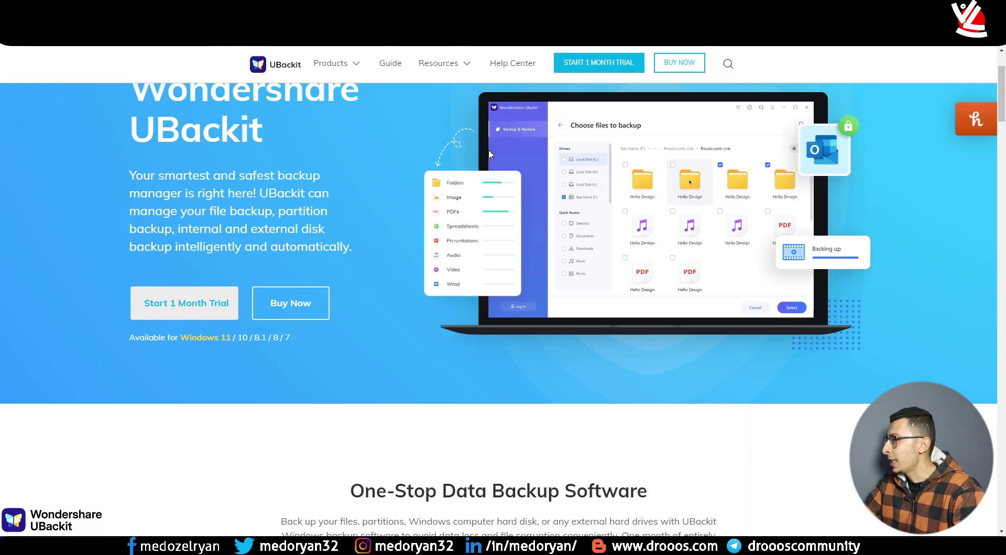
scroll(524, 207, "down", 5)
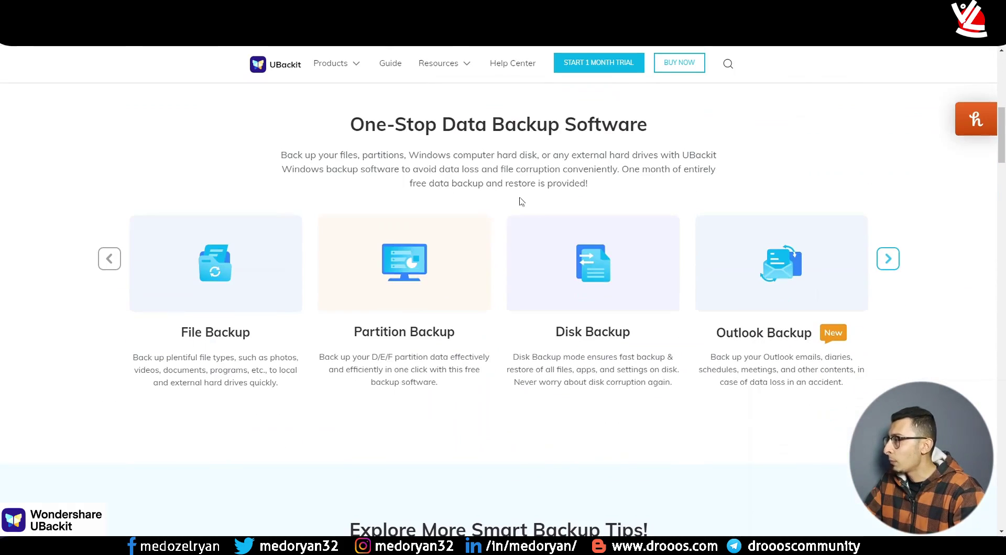
scroll(556, 293, "down", 1)
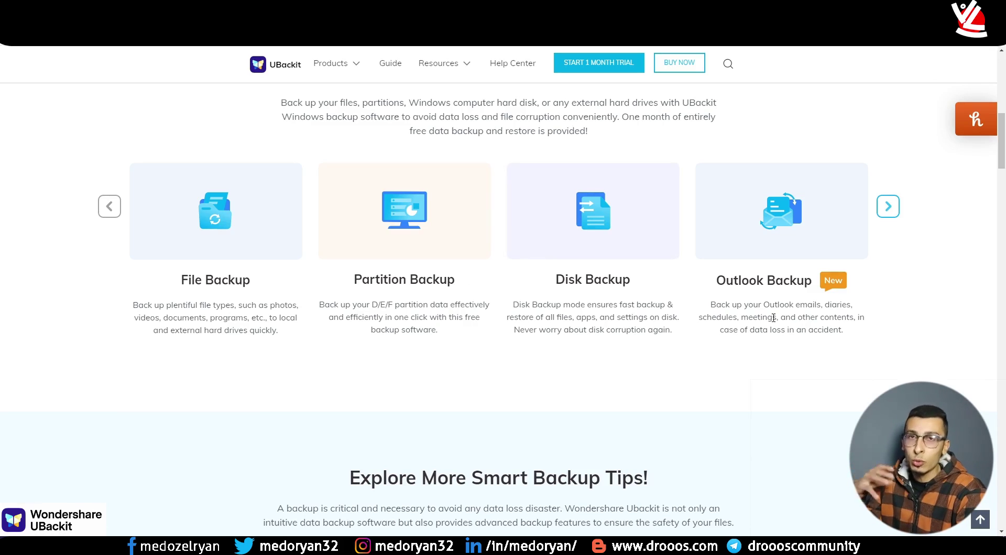
scroll(701, 309, "down", 5)
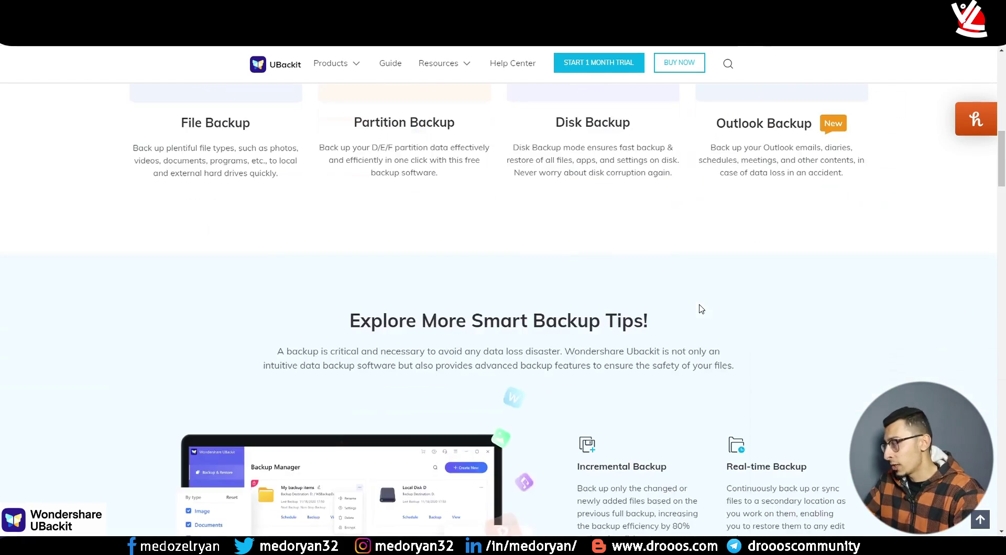
scroll(691, 312, "down", 4)
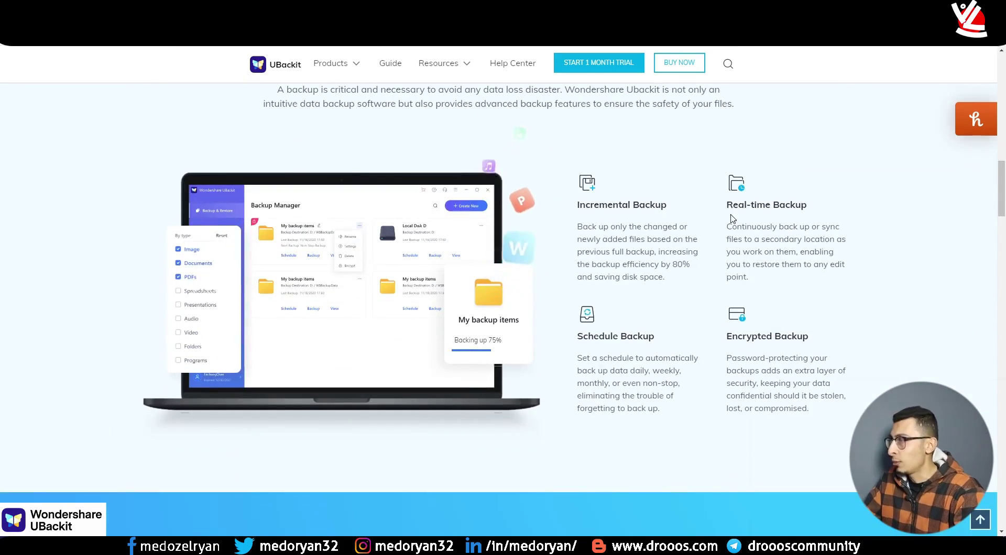
scroll(728, 295, "down", 4)
scroll(728, 295, "down", 6)
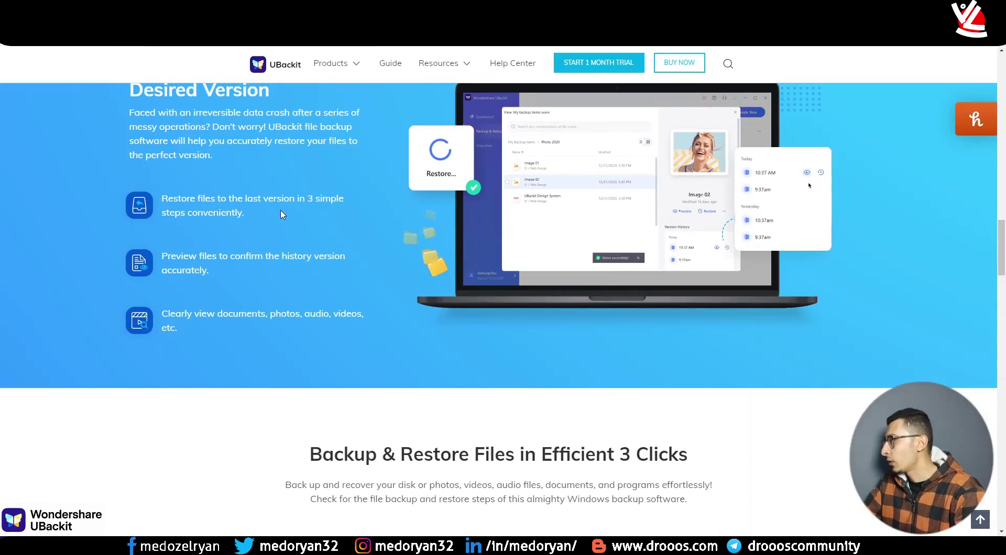
scroll(590, 295, "down", 10)
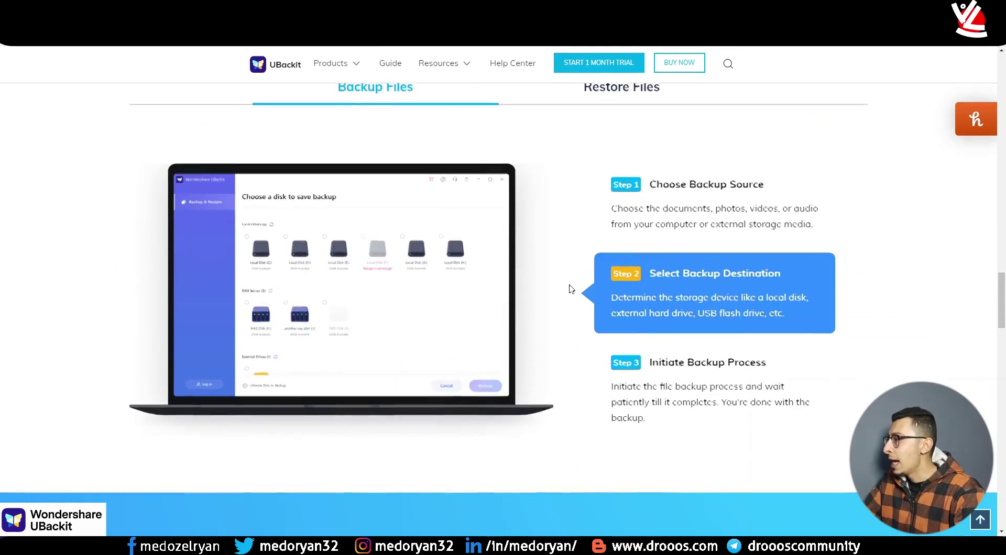
scroll(619, 267, "up", 3)
scroll(645, 312, "down", 11)
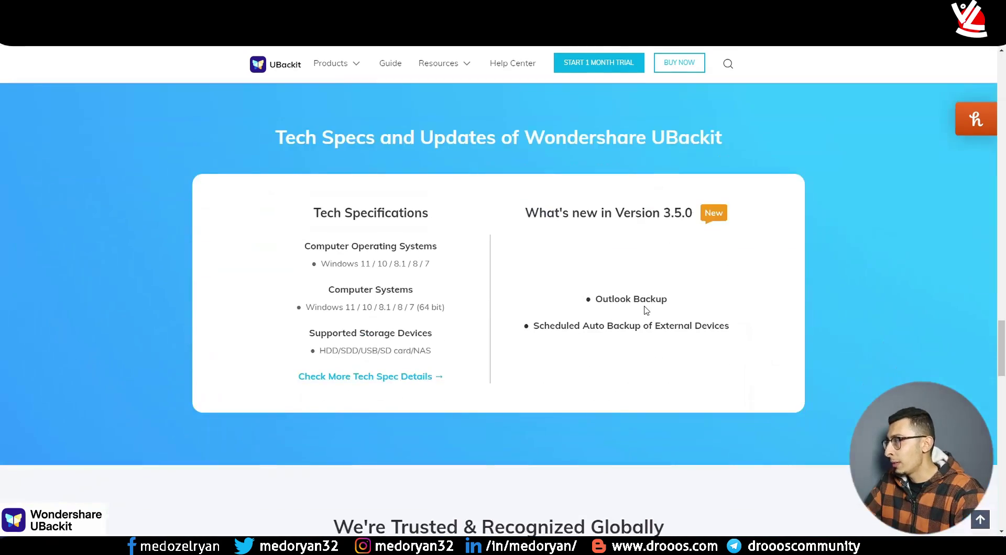
scroll(645, 309, "up", 8)
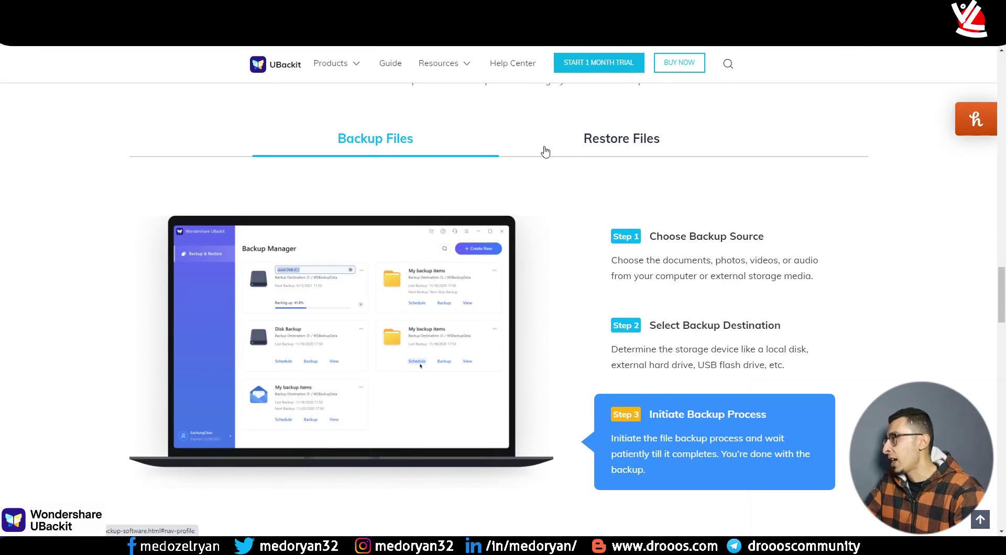
left_click(612, 151)
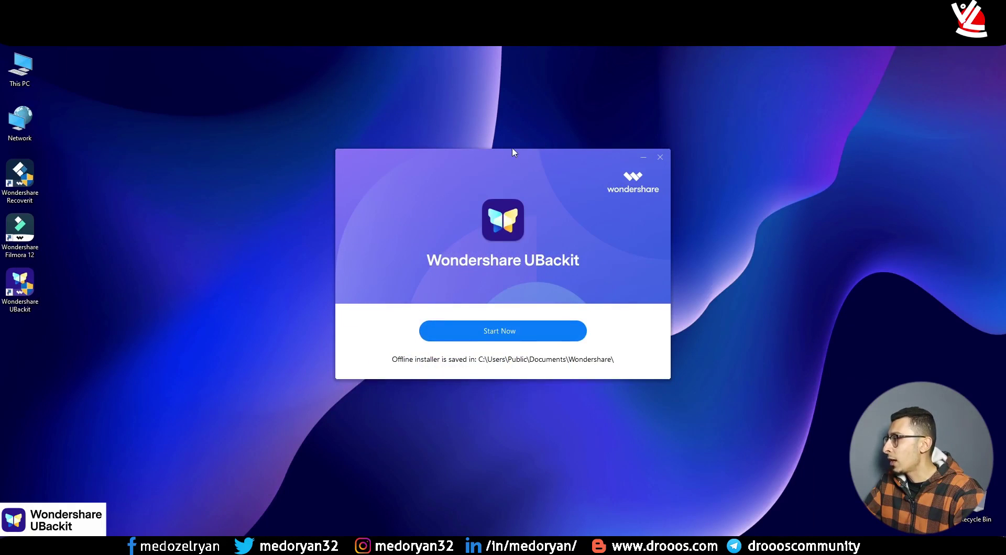
Start the newly installed Wondershare UBackit and clear away the installation web page and the file window in front of it
left_click(512, 333)
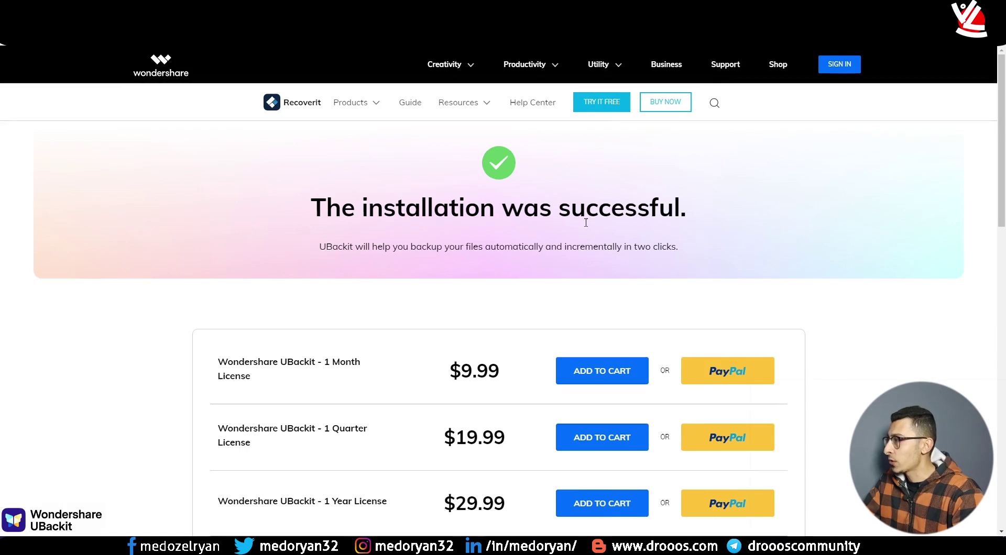
key("alt+F4")
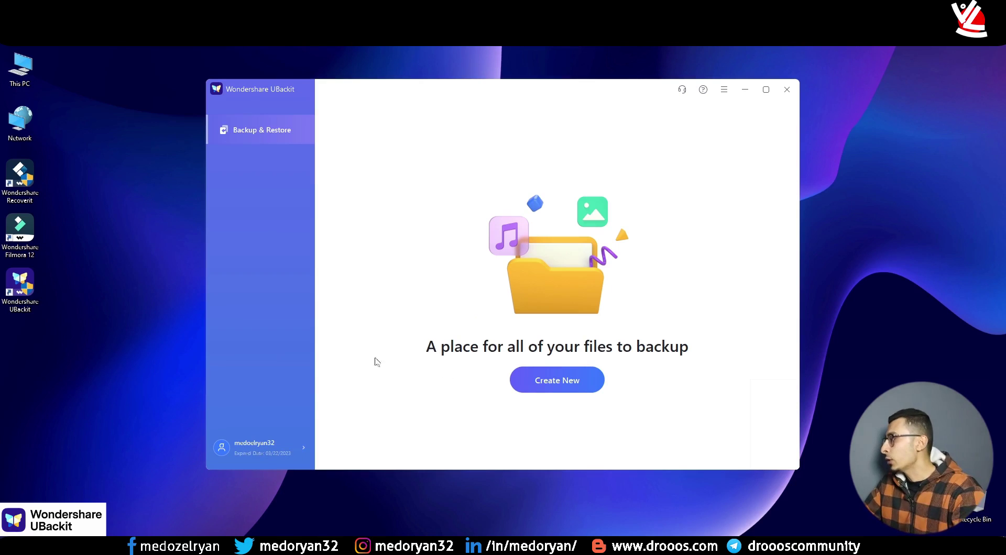
mouse_move(488, 106)
left_mouse_down()
mouse_move(494, 87)
mouse_move(485, 88)
left_mouse_up()
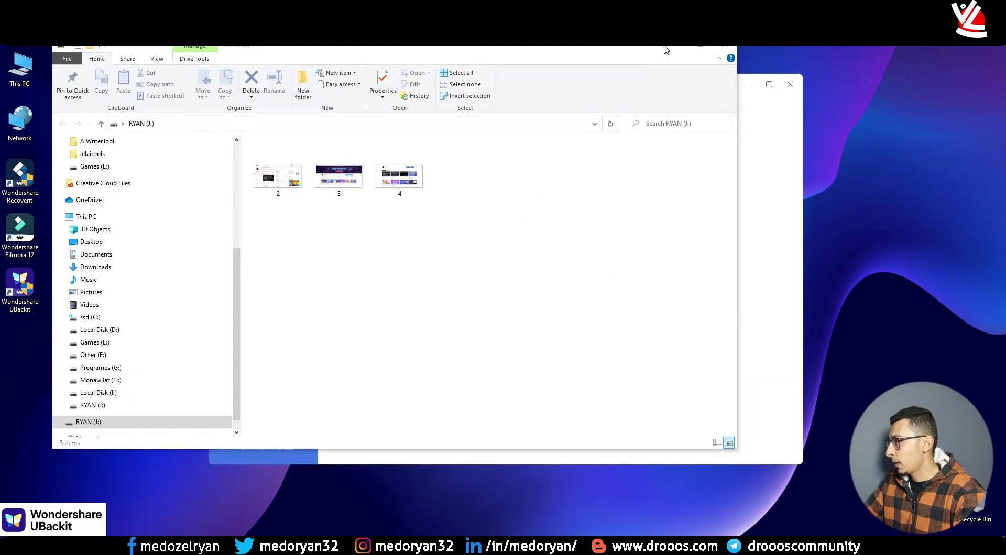
left_click(676, 49)
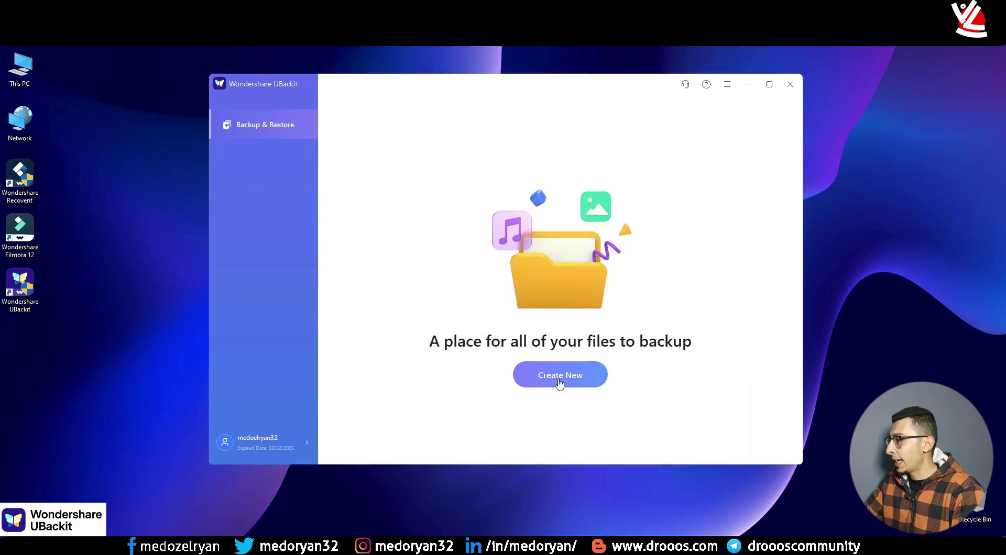
Create a new file backup with the allaitools folder on Local Disk (I:) as its source
left_click(553, 385)
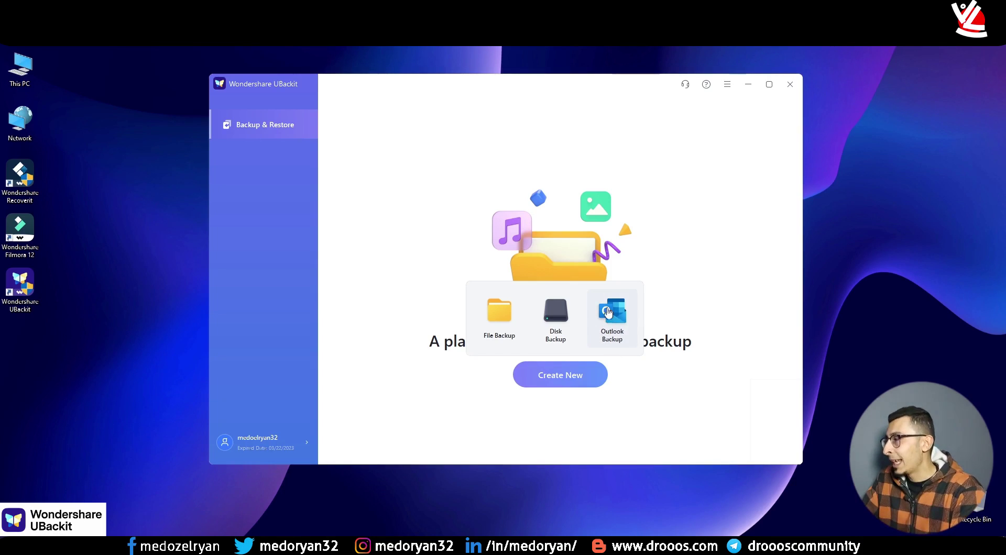
left_click(498, 325)
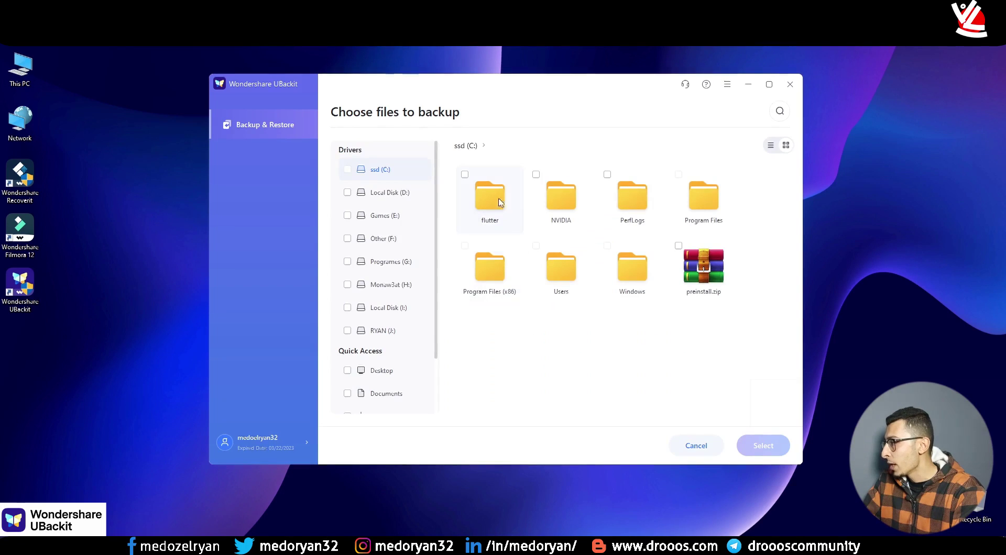
left_click(376, 334)
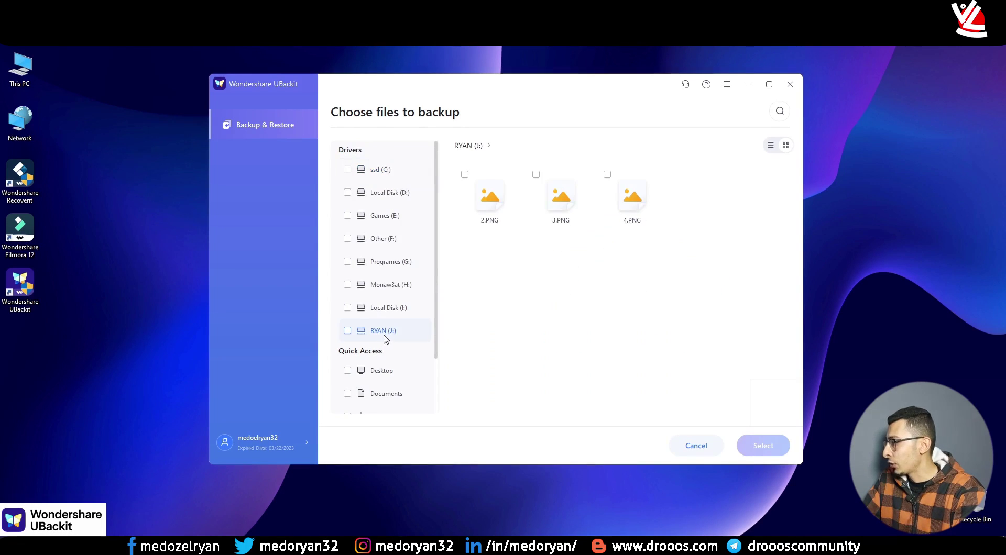
left_click(387, 309)
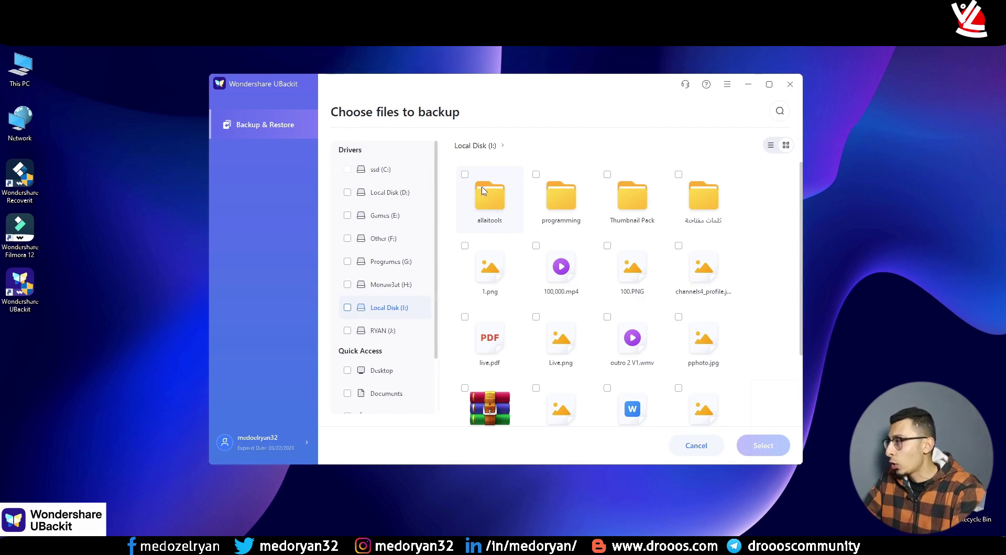
left_click(464, 175)
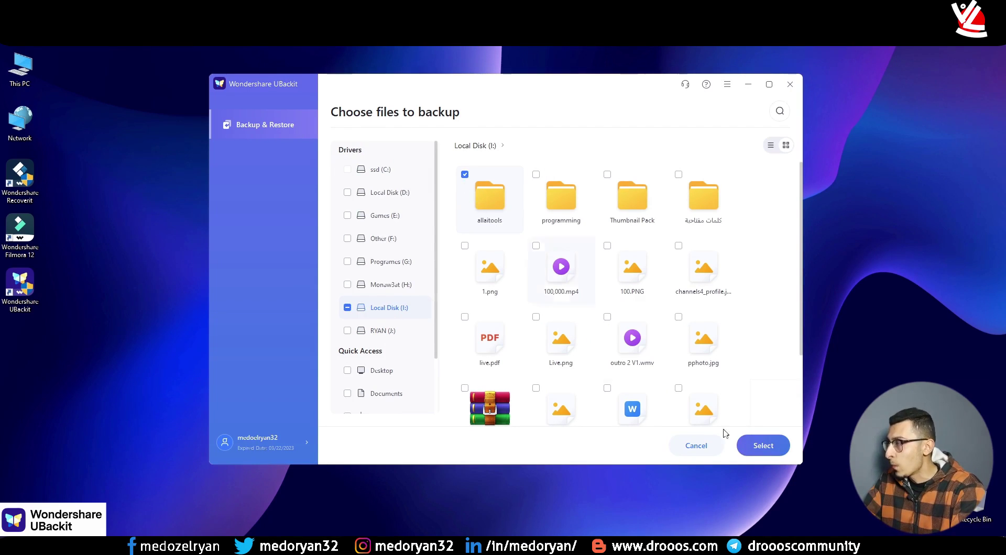
left_click(764, 445)
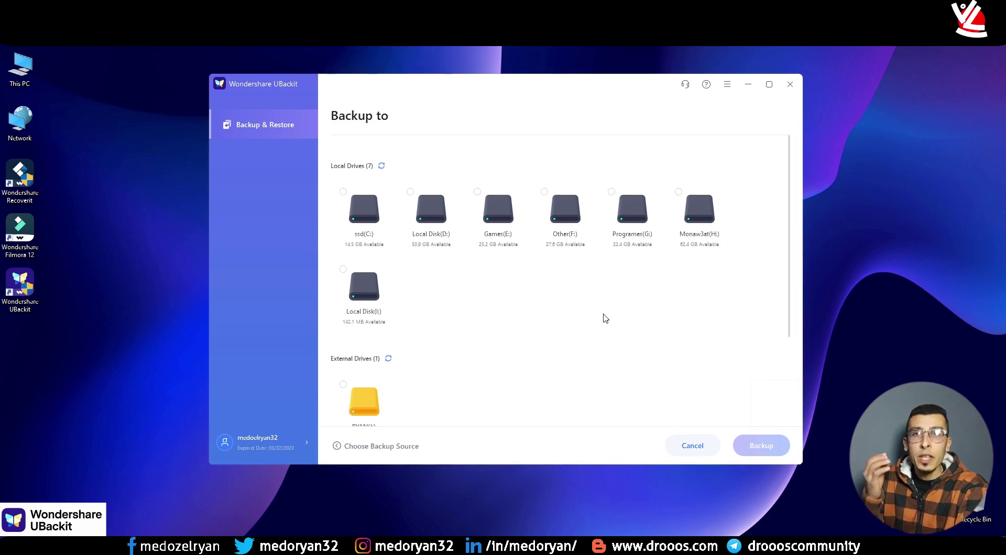
Choose the external drive (J:) as the backup destination and run the file backup
scroll(605, 318, "down", 1)
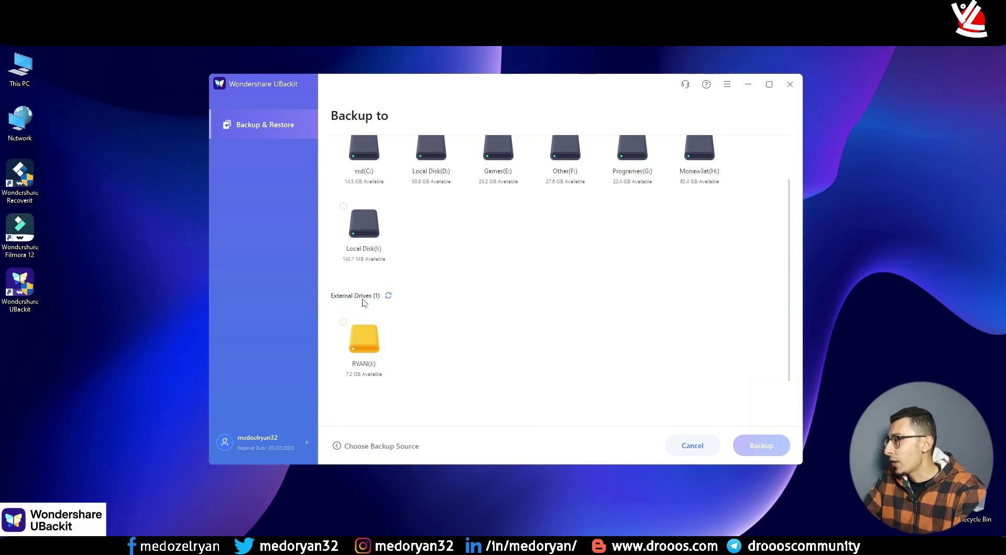
scroll(372, 343, "up", 1)
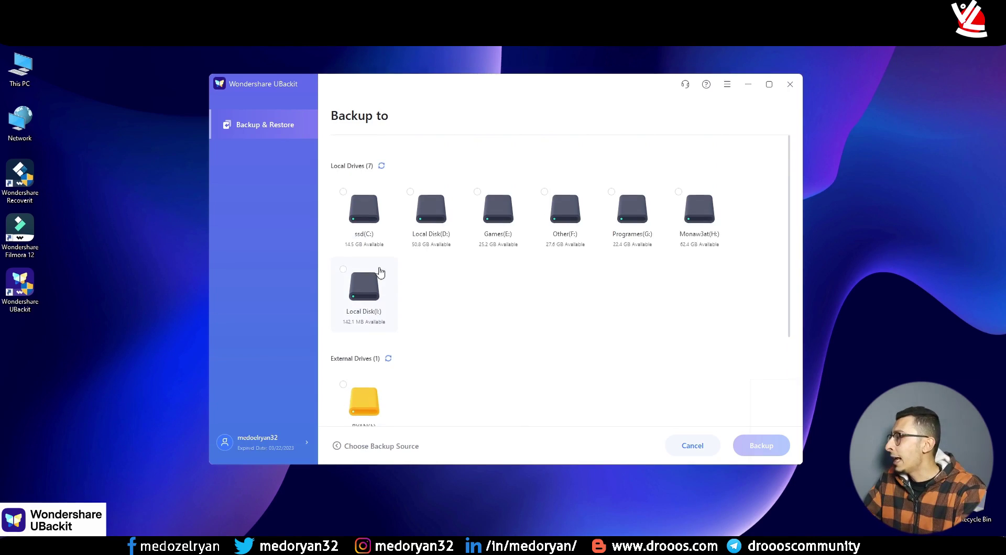
scroll(371, 260, "down", 1)
left_click(366, 347)
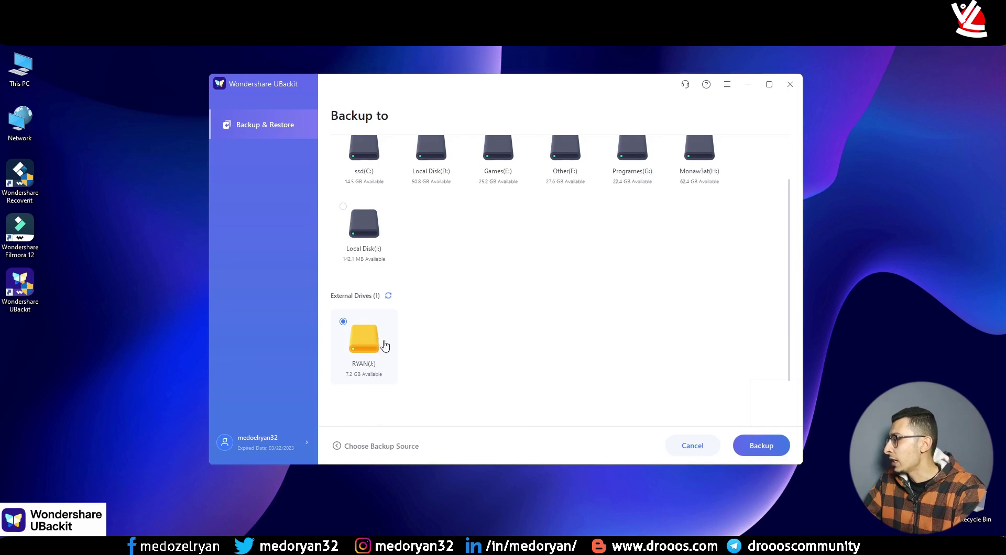
left_click(754, 448)
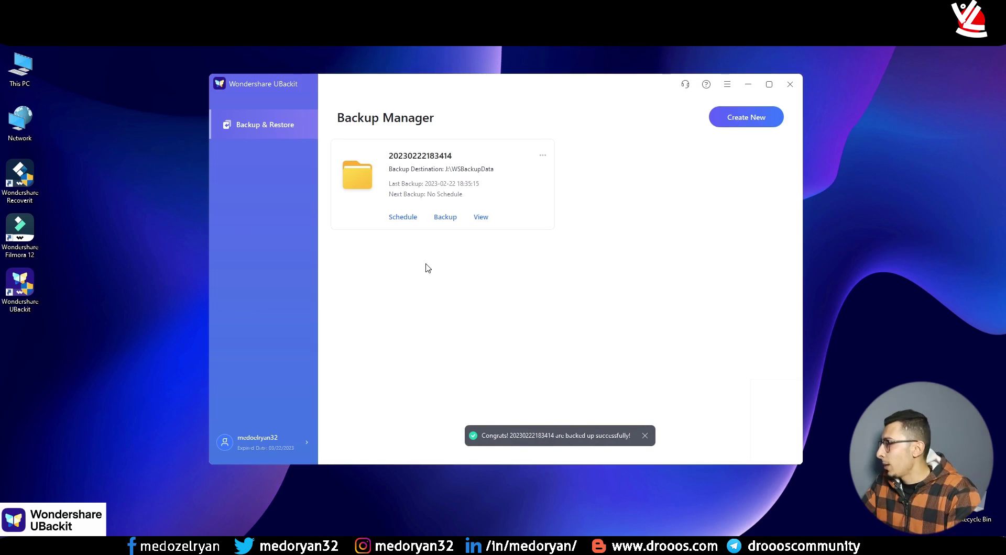
Schedule the folder backup to run automatically every day at 18:30
left_click(403, 217)
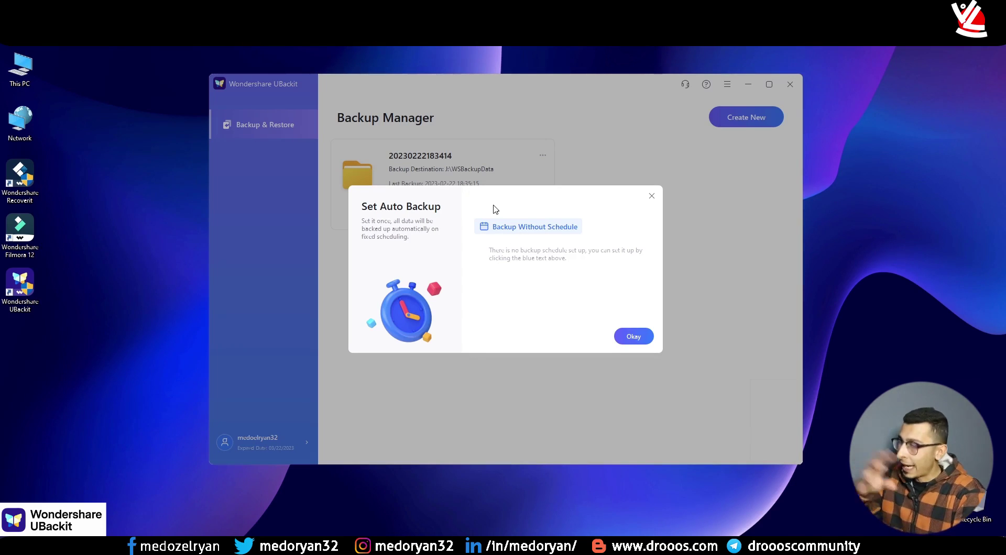
left_click(512, 232)
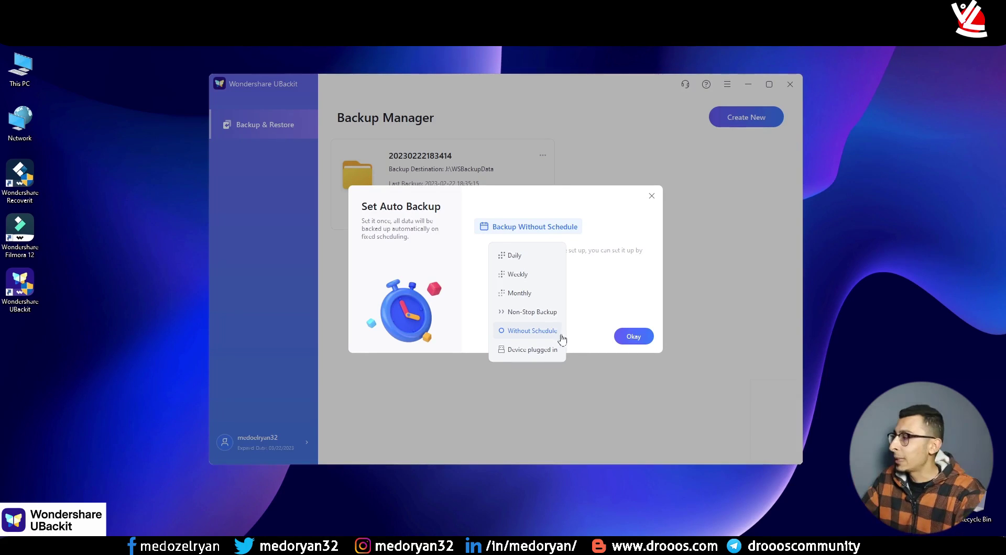
left_click(515, 256)
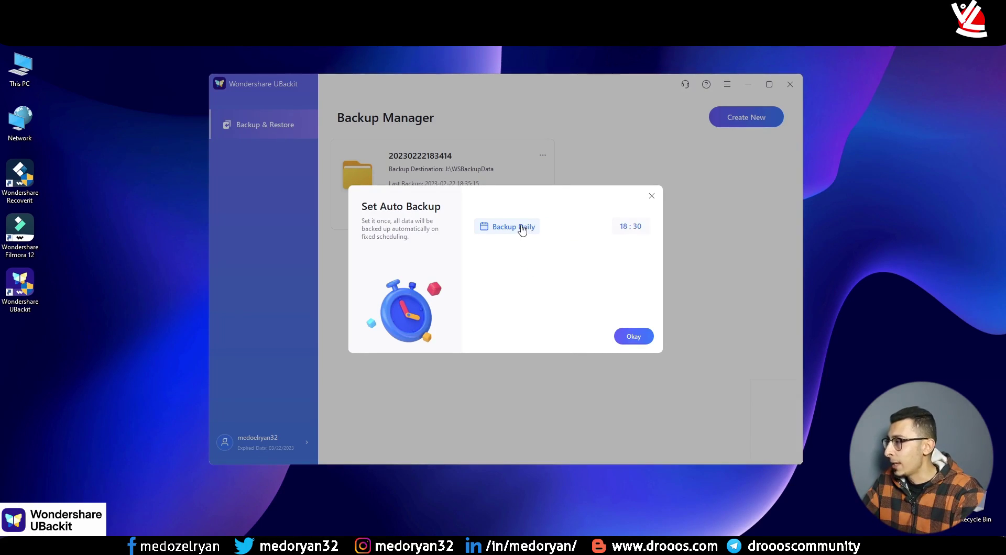
left_click(634, 336)
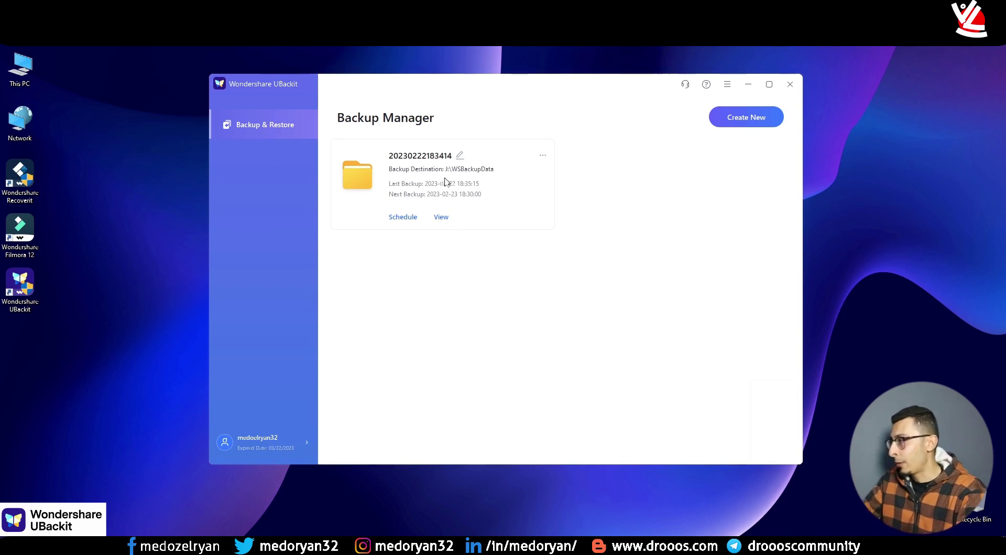
View the restore destination offered for the folder backup, and leave without restoring
left_click(543, 157)
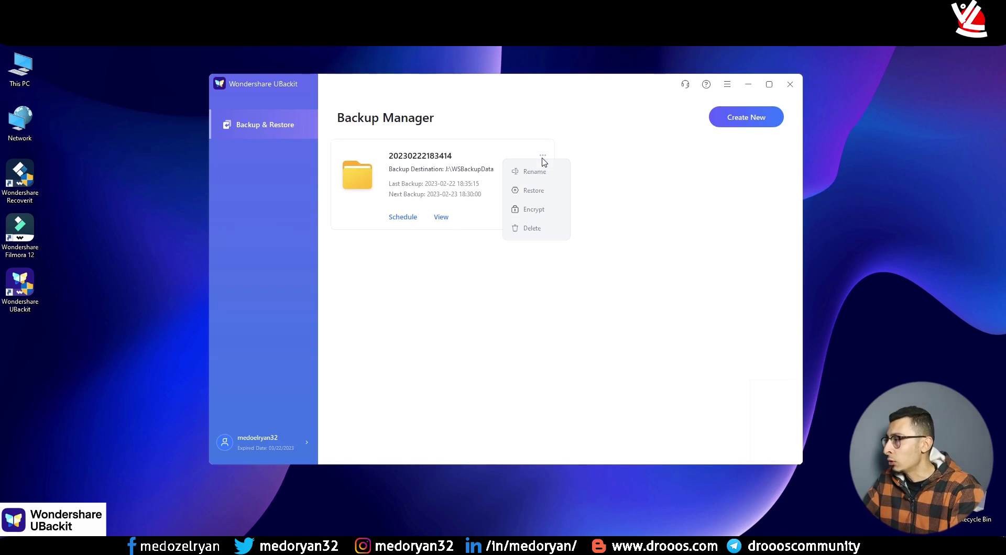
left_click(532, 191)
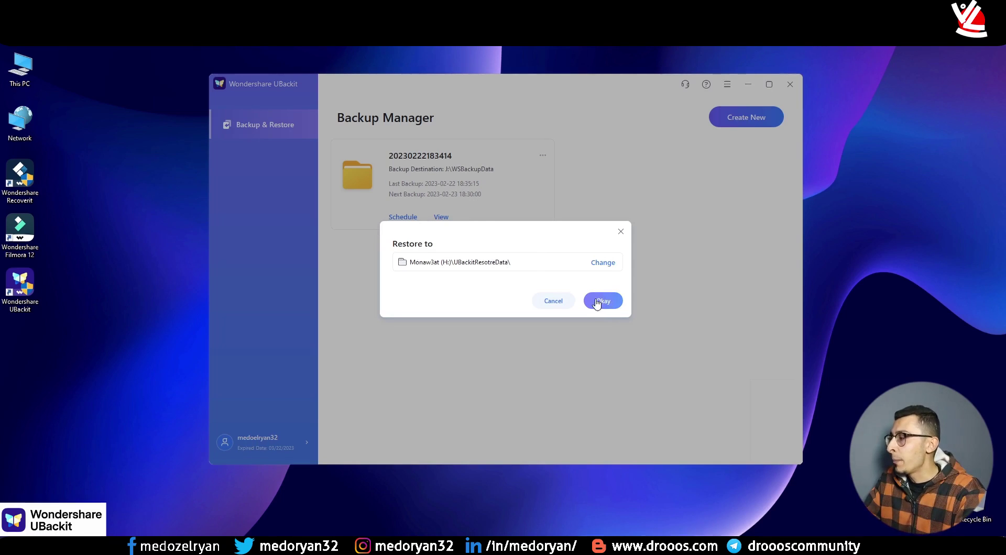
left_click(546, 304)
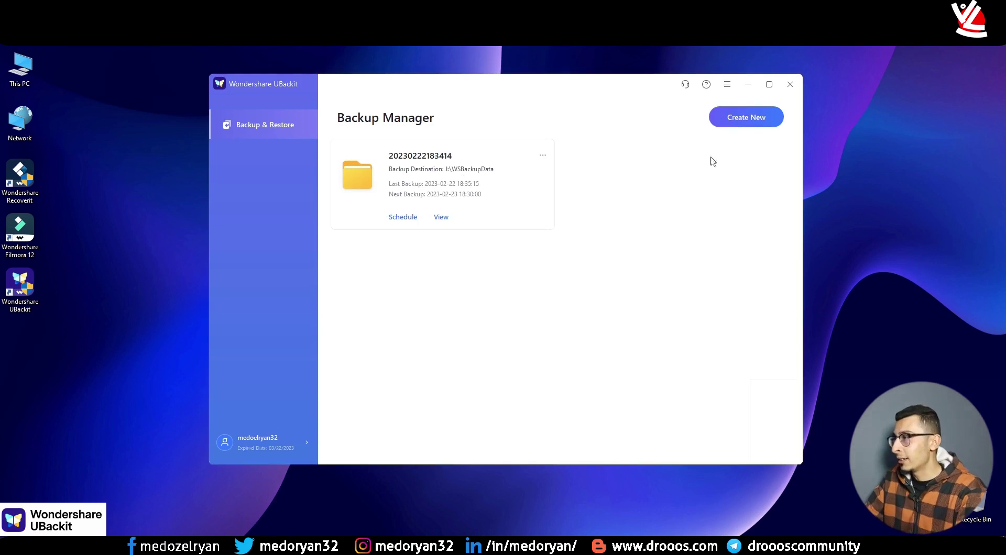
Create a disk backup of Local Disk (I:) to the external drive (J:) and start it
left_click(737, 128)
left_click(696, 179)
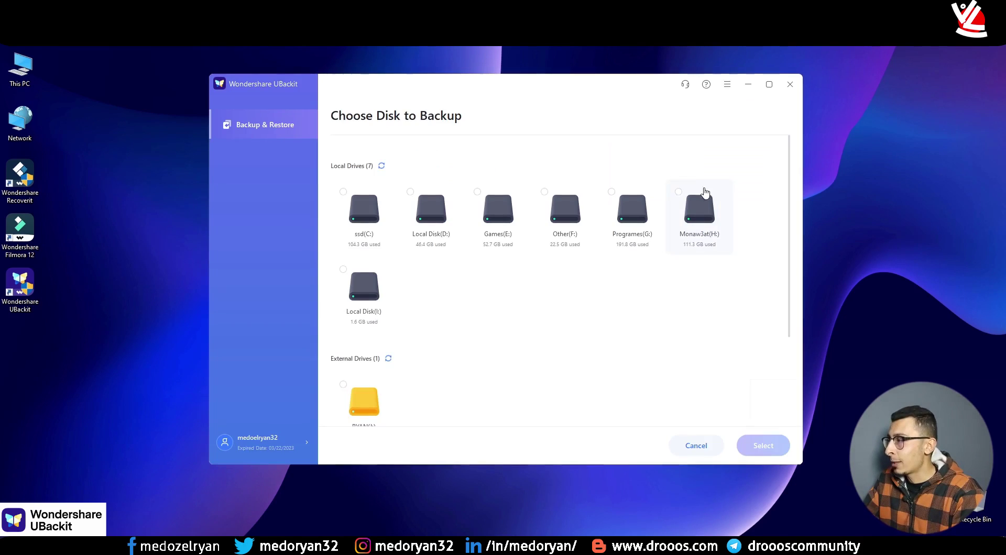
left_click(361, 295)
left_click(775, 448)
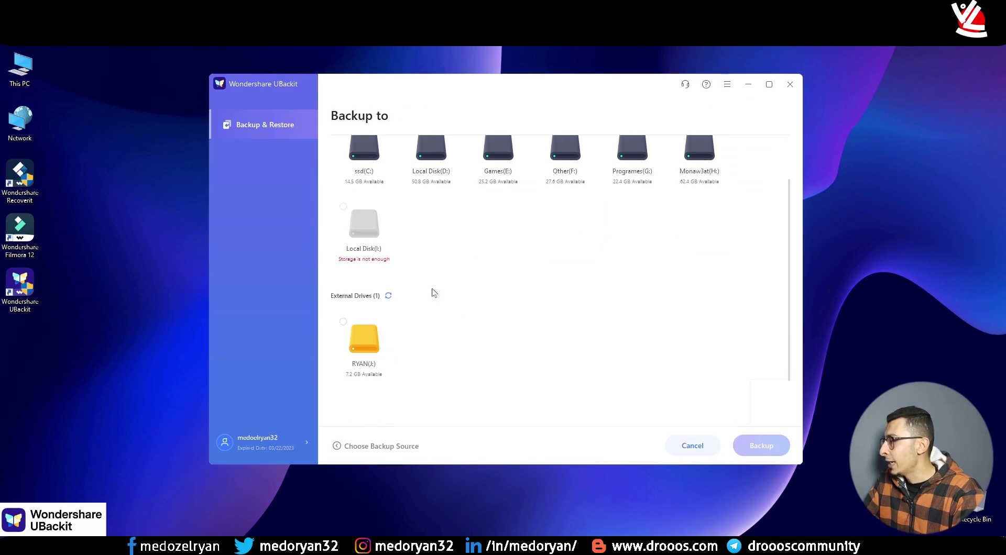
left_click(364, 343)
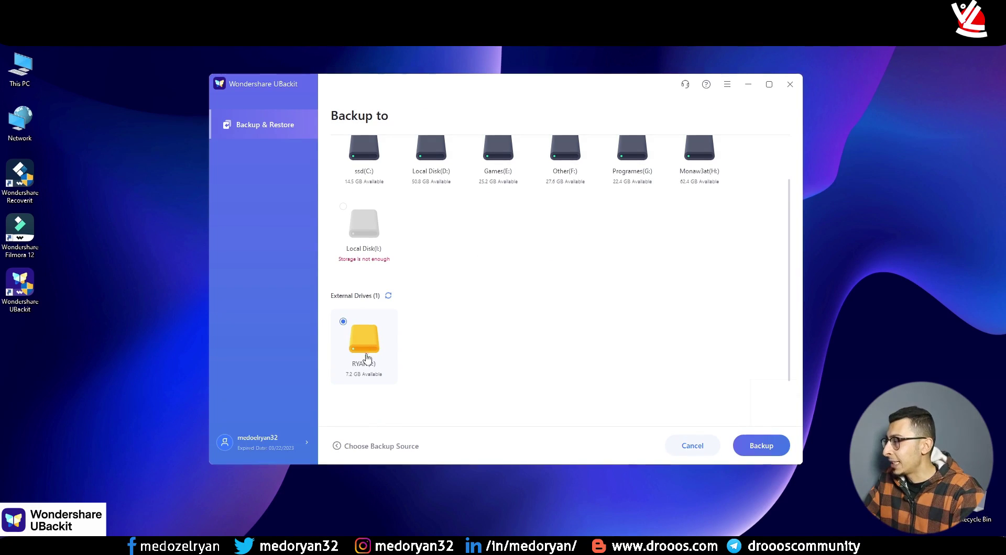
left_click(757, 446)
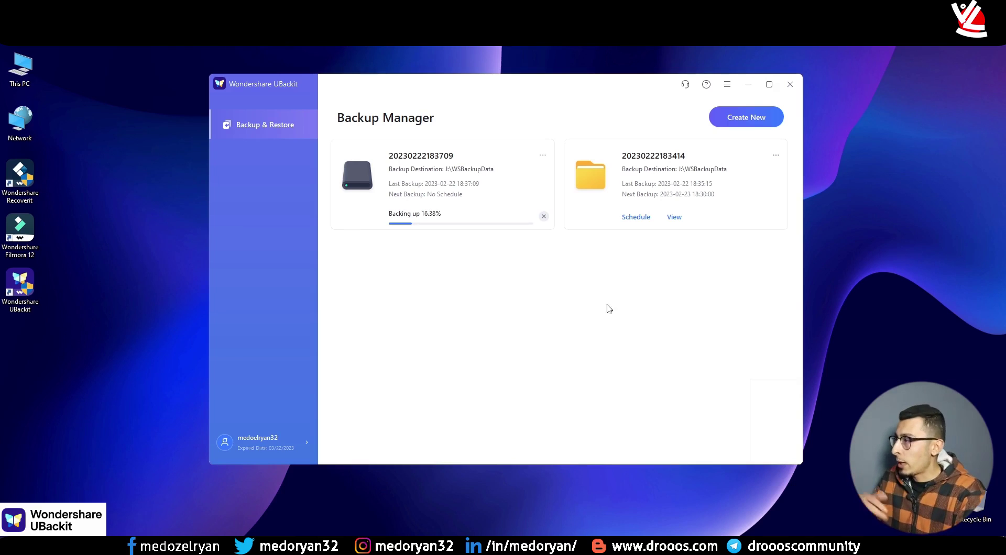
Start a new Outlook backup to view its file search, and leave without creating it
left_click(746, 117)
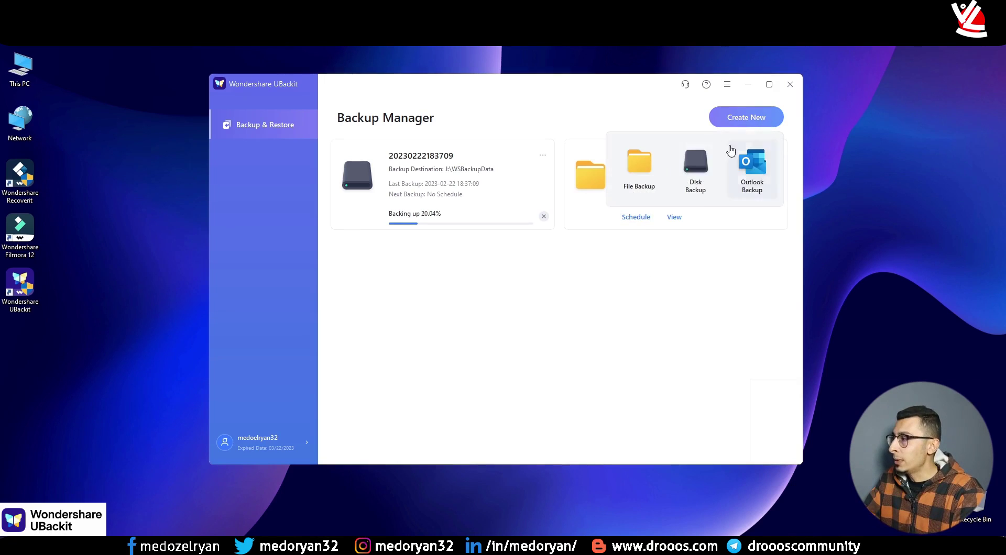
left_click(753, 176)
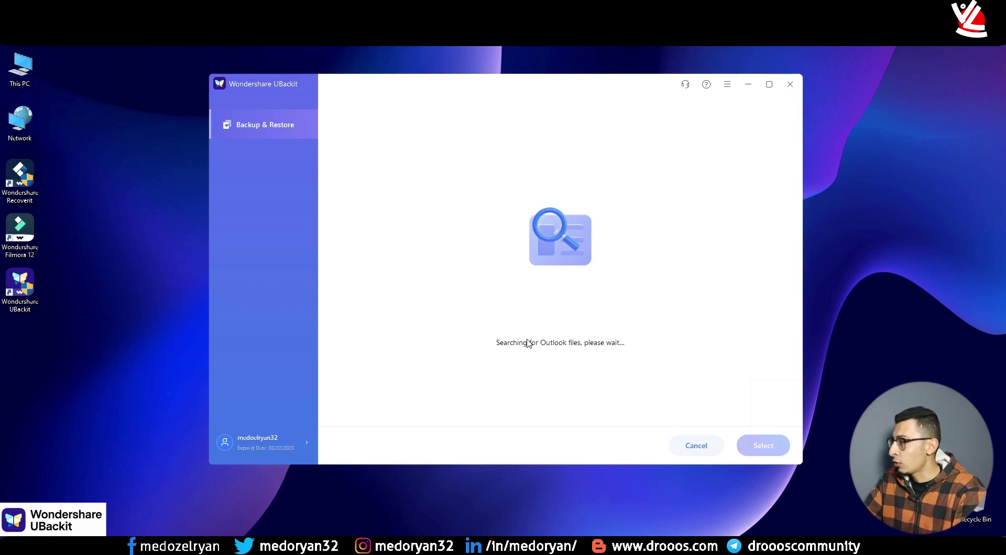
left_click(677, 445)
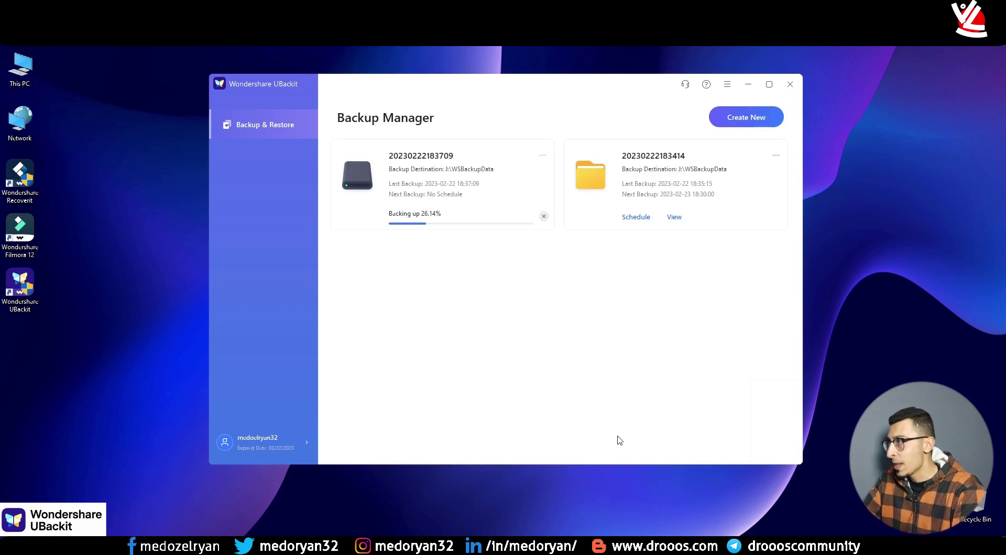
Start a new file backup and compare the list and grid views of Local Disk (I:)
left_click(734, 131)
left_click(638, 178)
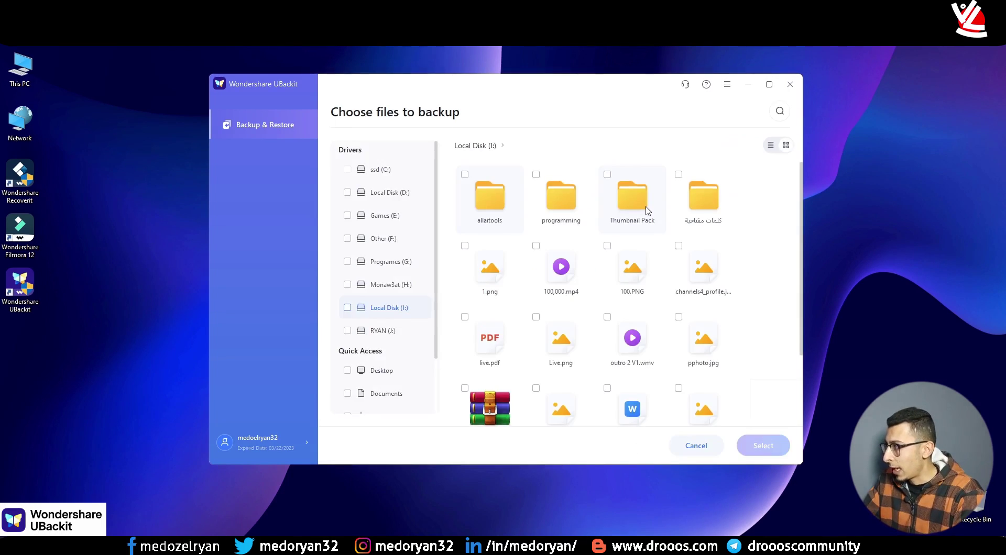
left_click(771, 146)
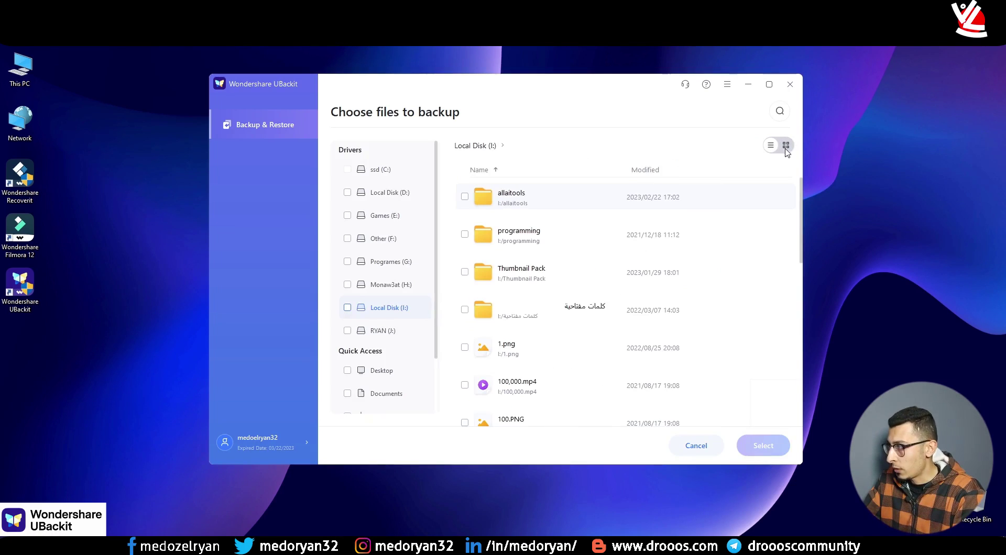
left_click(786, 145)
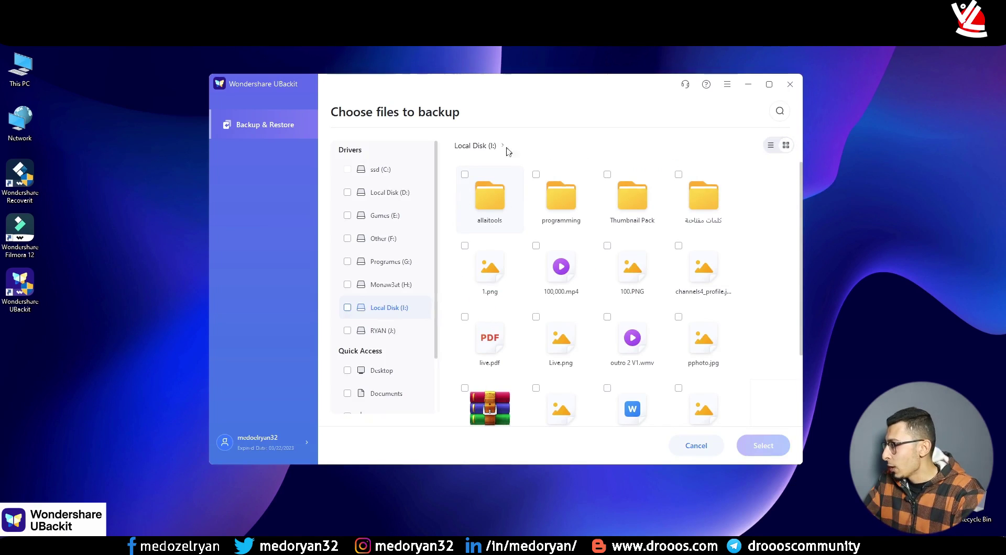
Browse the available drives, quick access locations and the allaitools folder's contents, and leave without creating a backup
scroll(369, 350, "down", 2)
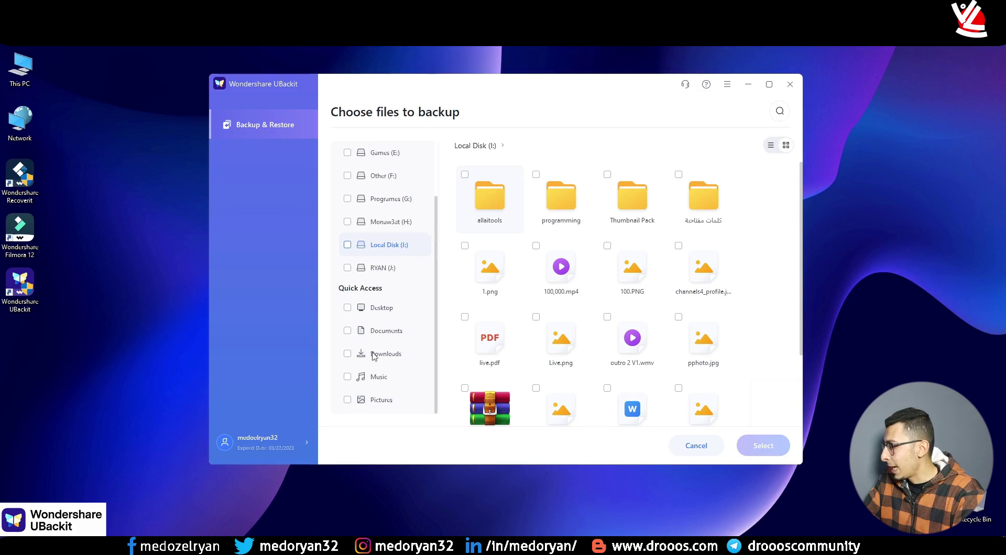
scroll(380, 327, "up", 2)
scroll(383, 330, "down", 2)
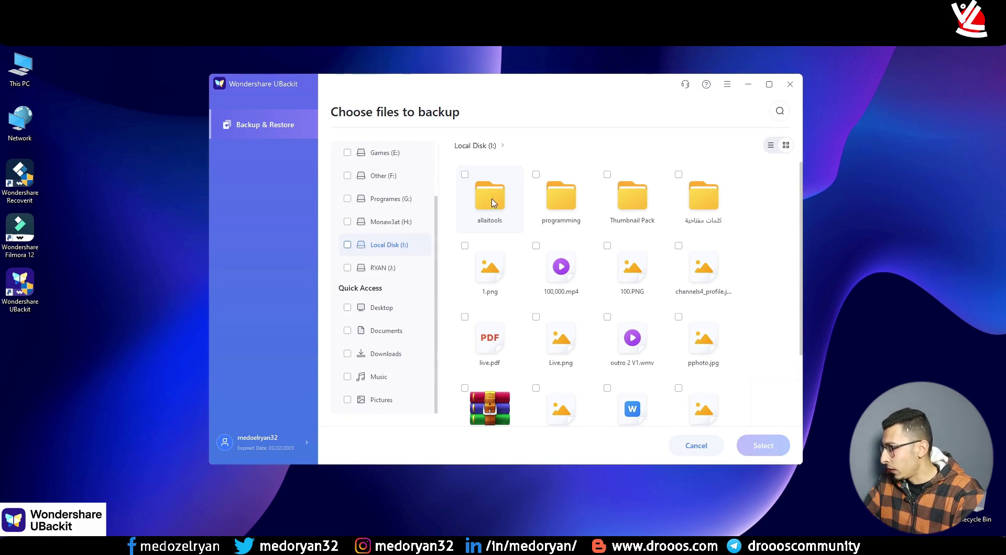
double_click(493, 206)
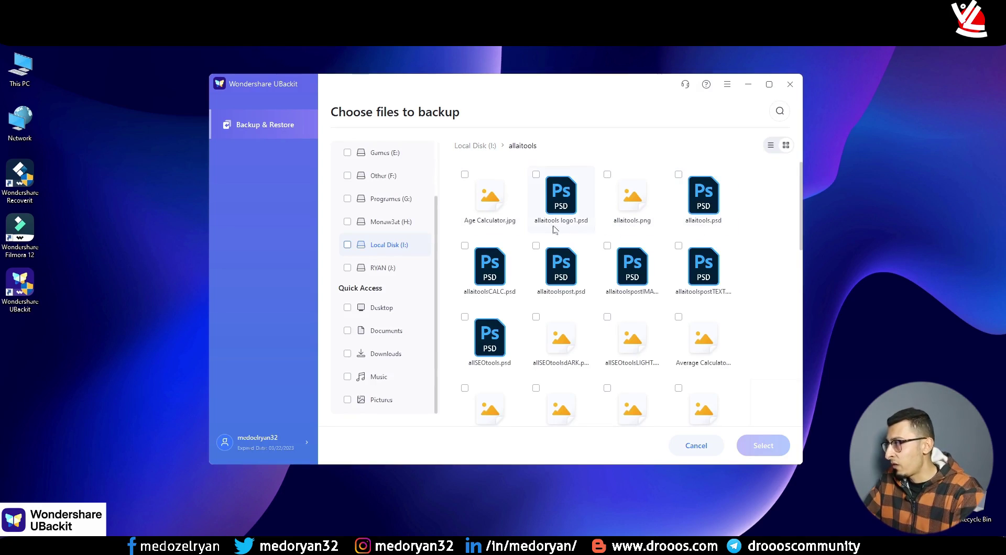
scroll(556, 267, "down", 5)
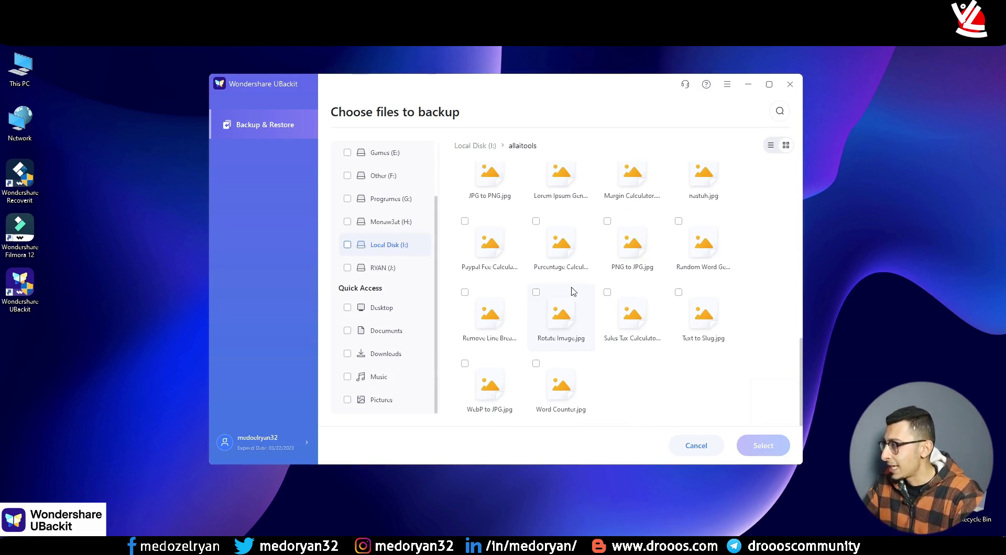
left_click(703, 446)
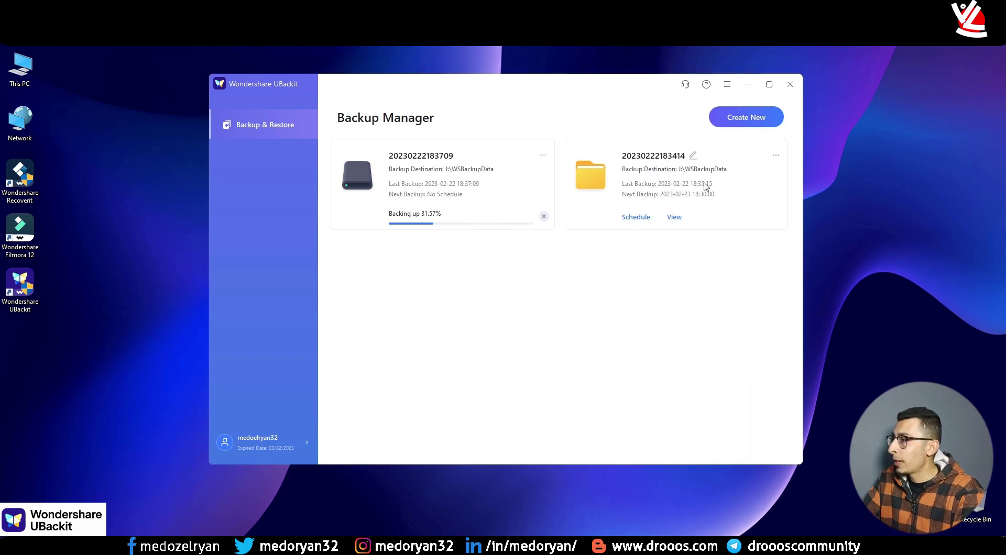
View the management options available for the existing folder backup
left_click(776, 156)
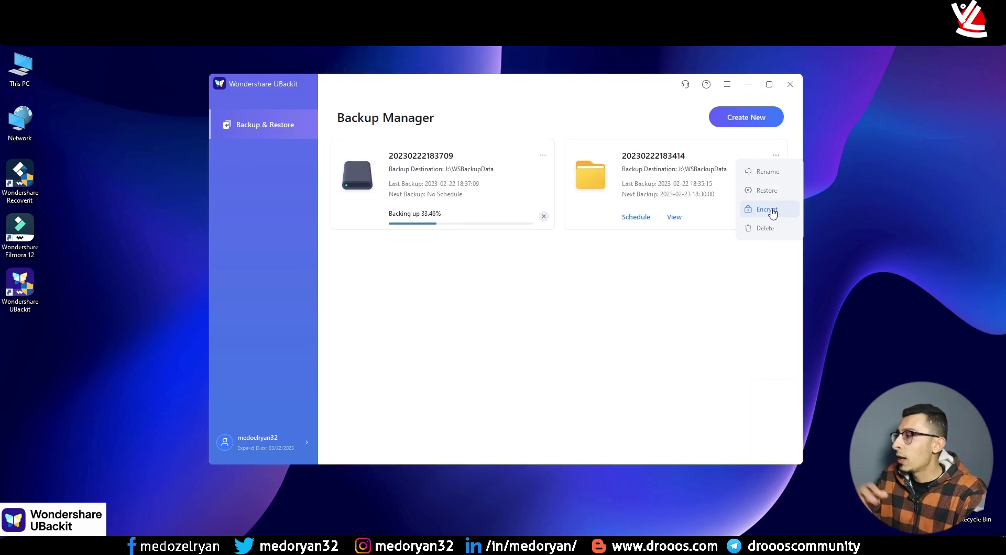
left_click(349, 370)
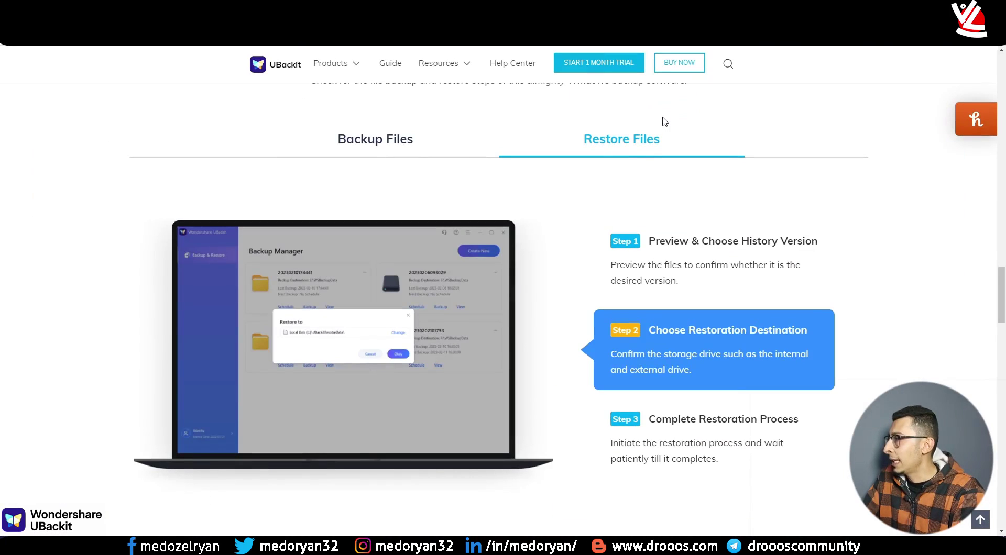
Switch to the UBackit website in the browser and examine the license plans, their prices and included features, and the service guarantees
scroll(532, 207, "up", 3)
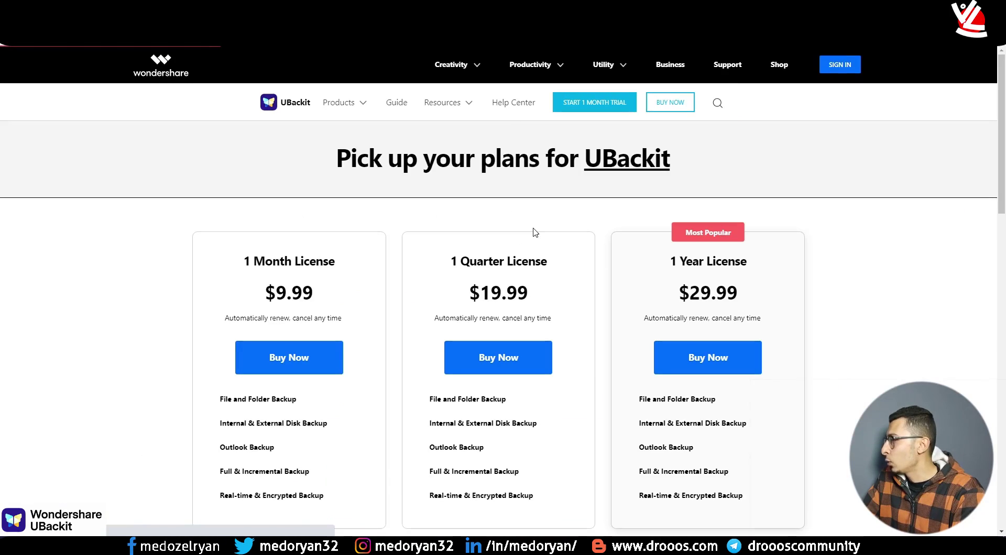
scroll(534, 232, "down", 2)
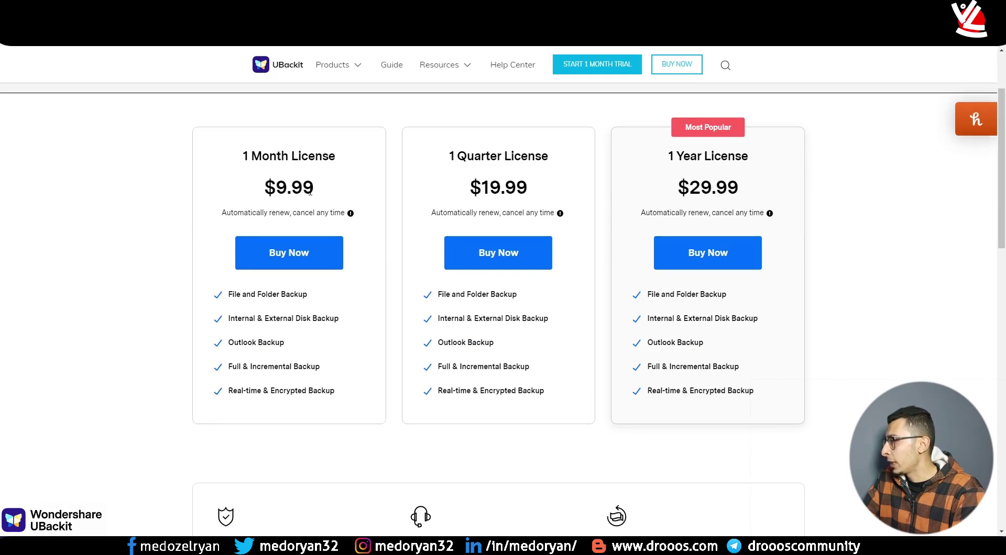
scroll(443, 258, "up", 2)
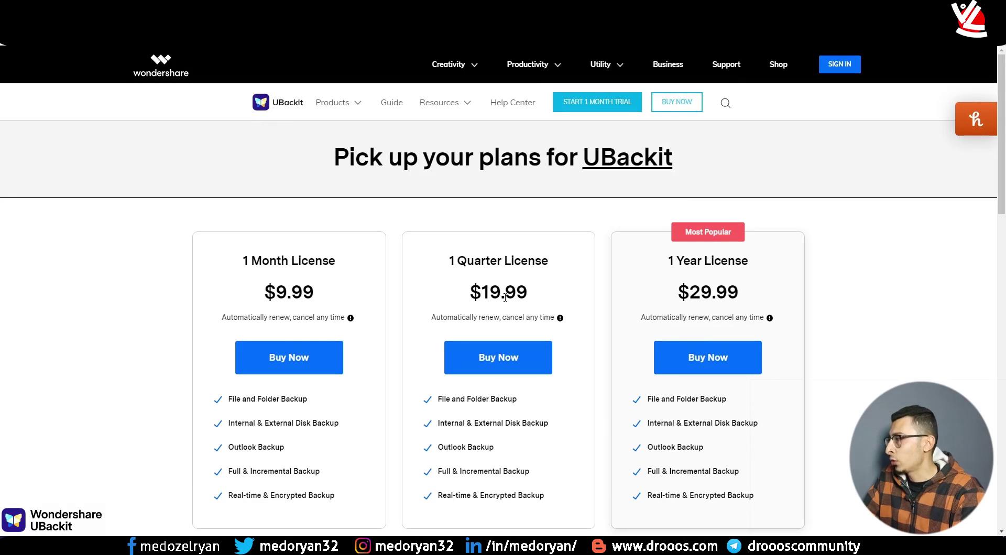
left_click_drag(667, 262, 747, 265)
left_click(700, 297)
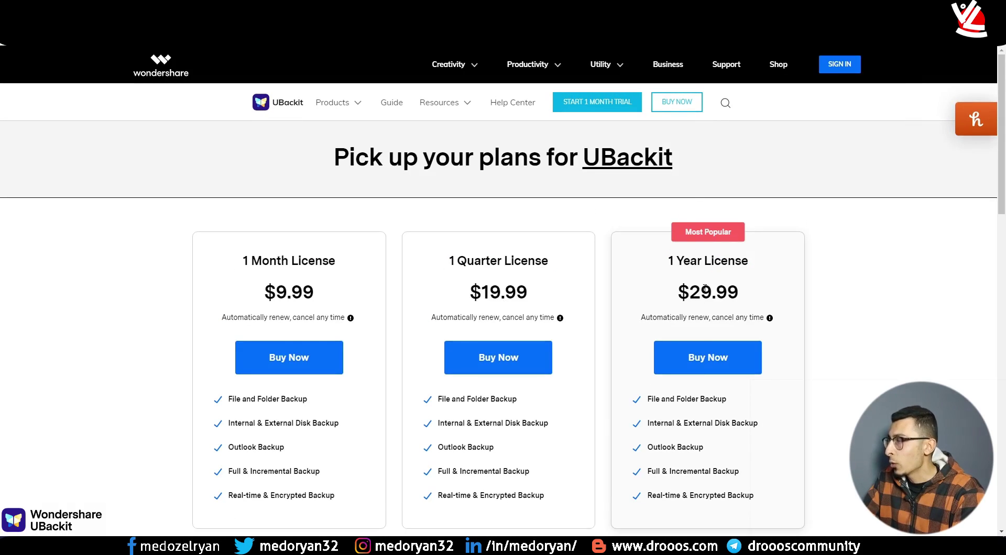
scroll(619, 288, "down", 3)
scroll(674, 312, "down", 4)
scroll(586, 263, "up", 7)
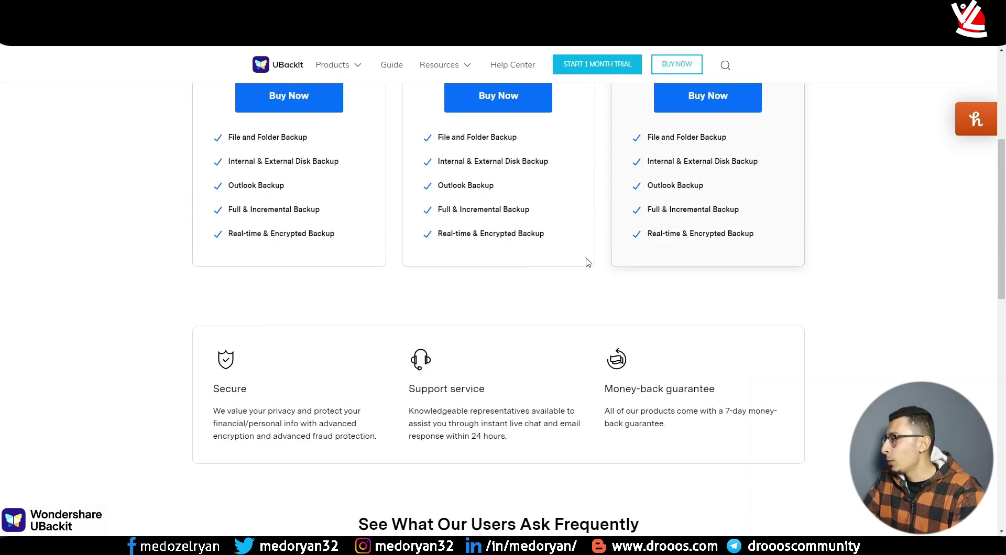